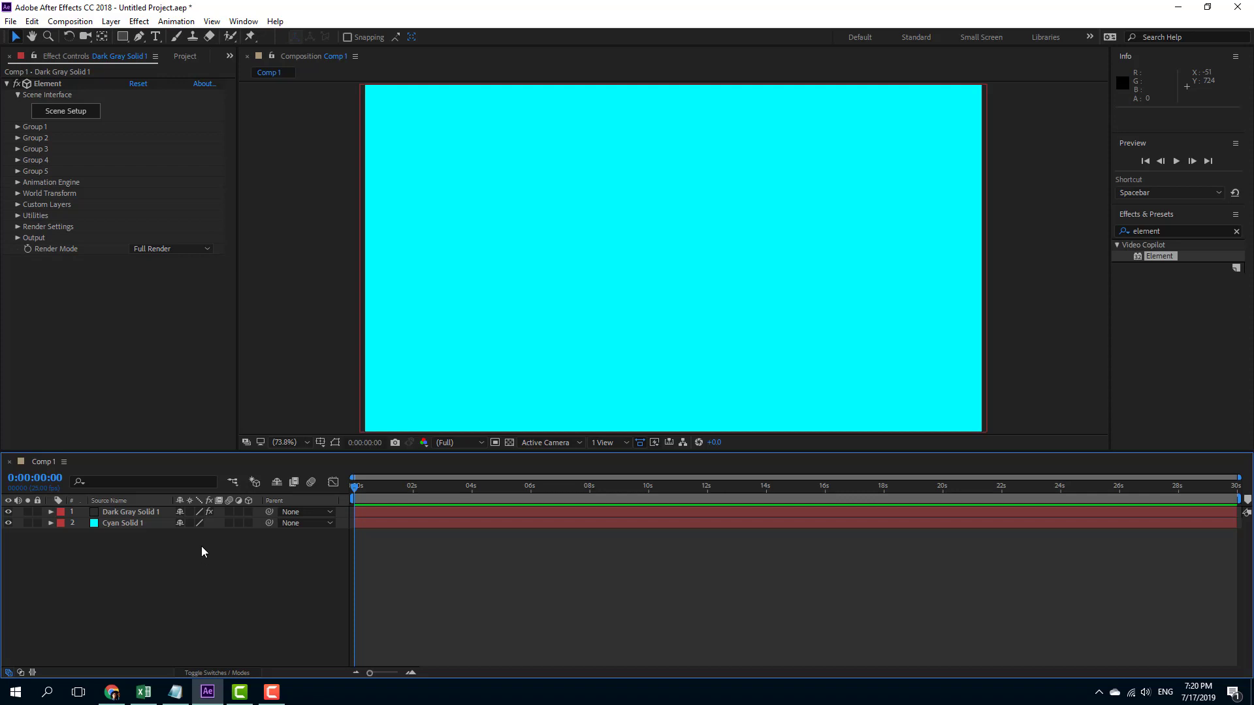
Step: Add a capsule primitive to the Element 3D scene from Scene Setup
left_click(84, 115)
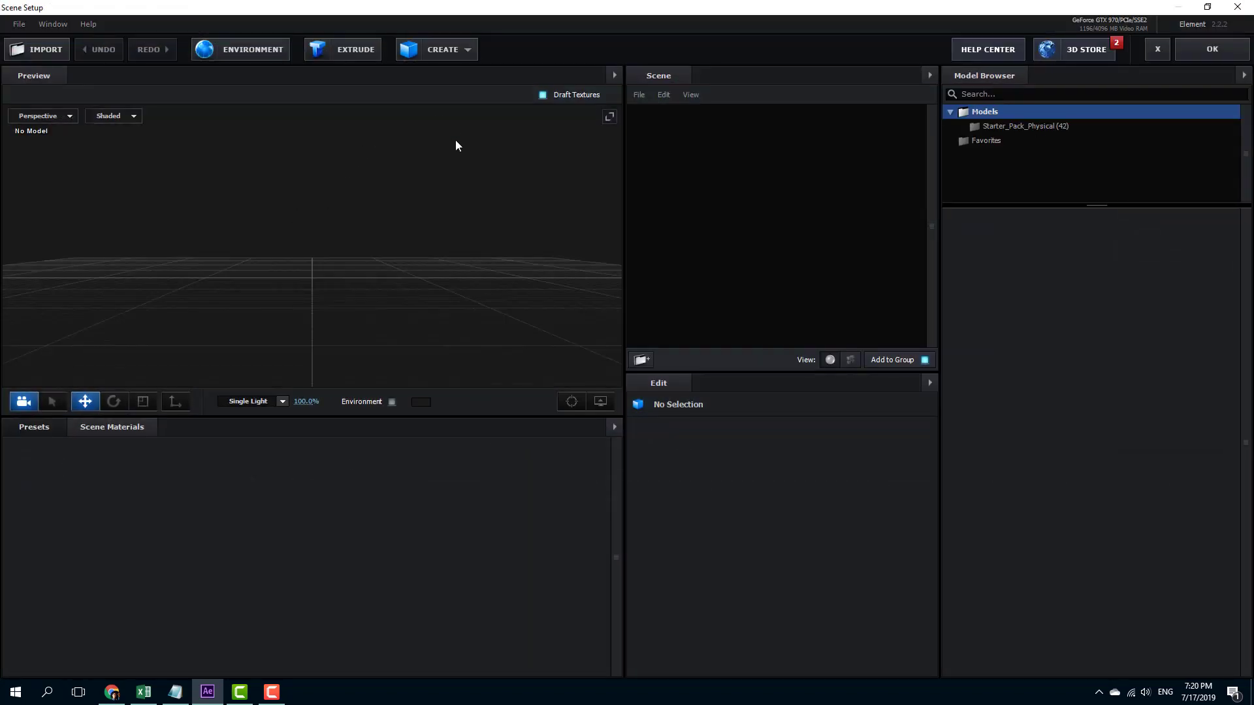
left_click(455, 52)
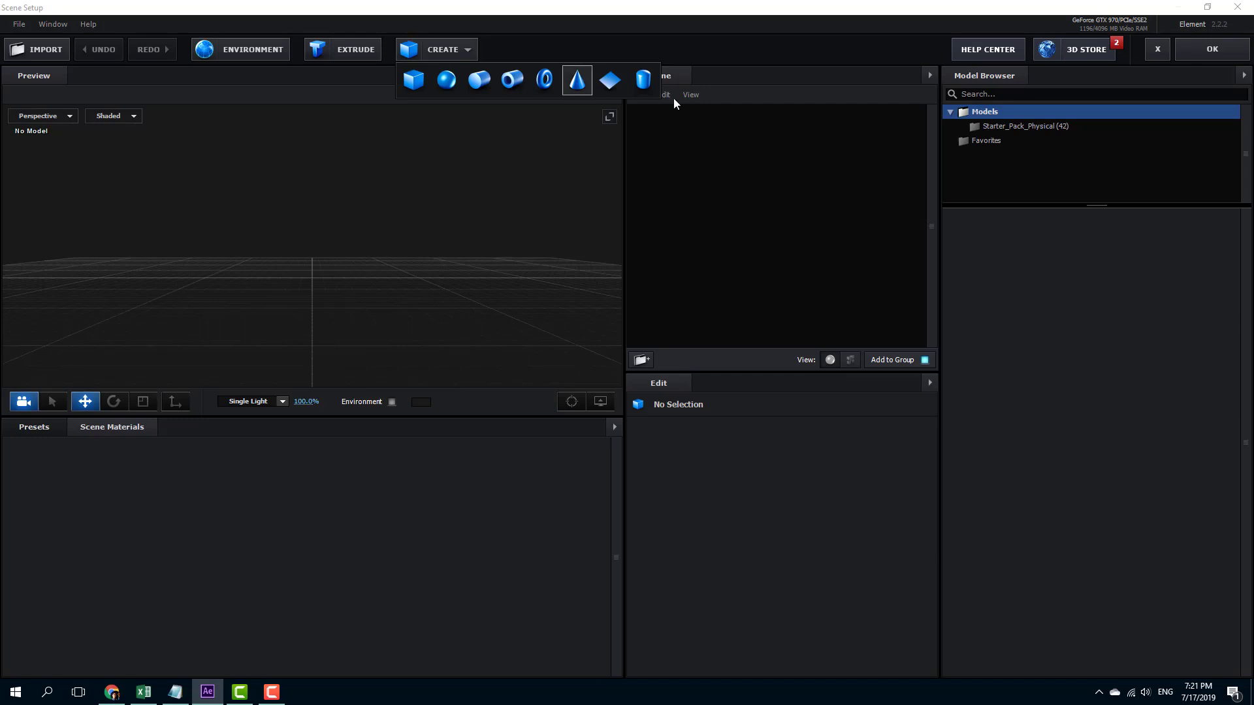
left_click(643, 80)
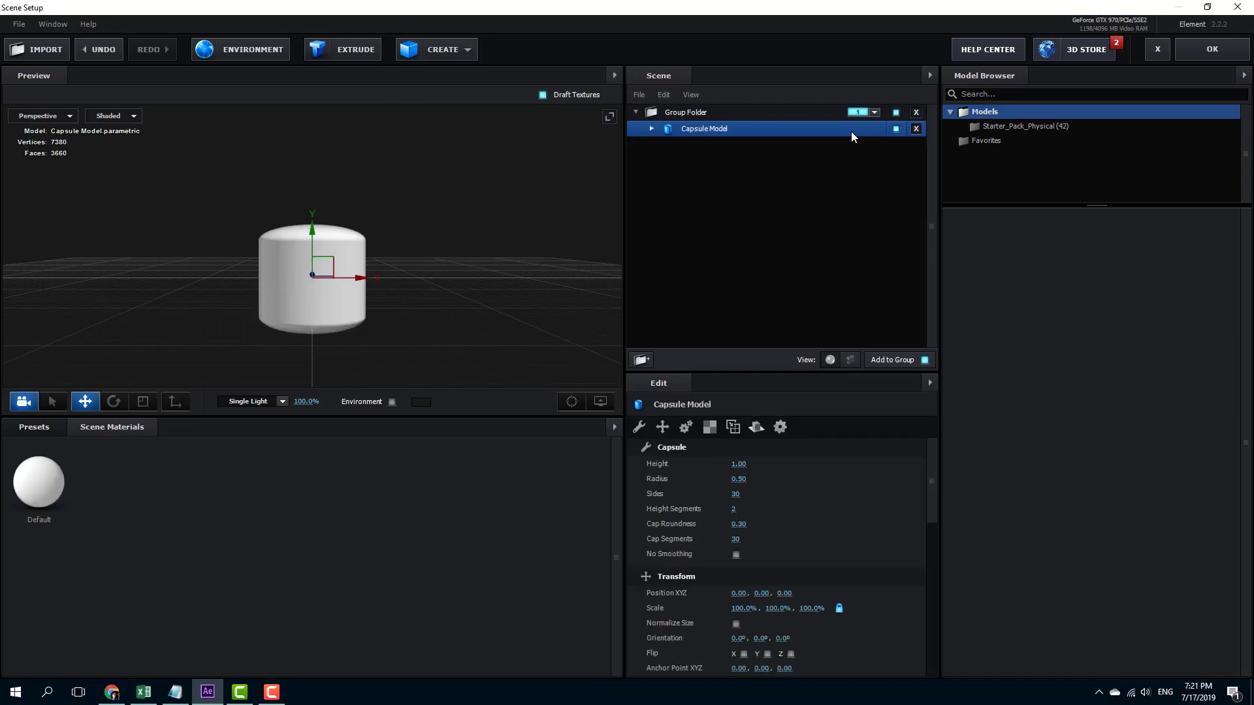
Step: Move Capsule Model out of Group Folder and delete the empty Group Folder
left_click_drag(852, 132, 858, 147)
left_click(870, 130)
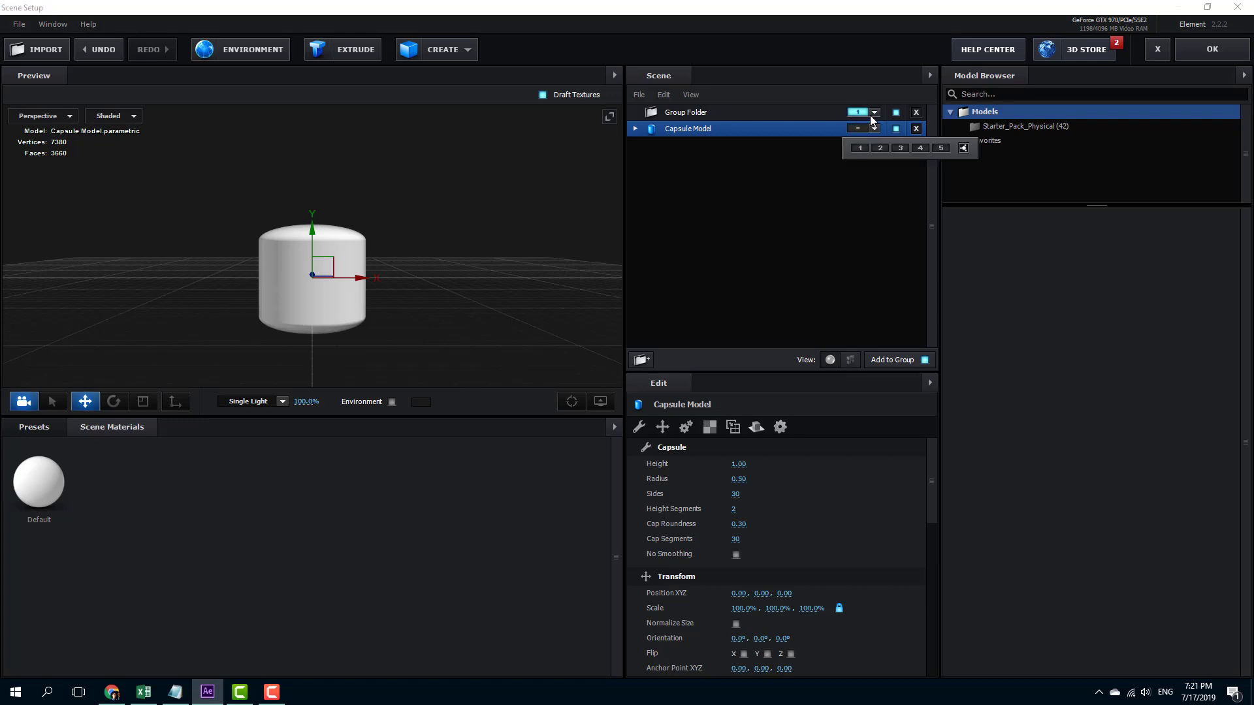
left_click(702, 115)
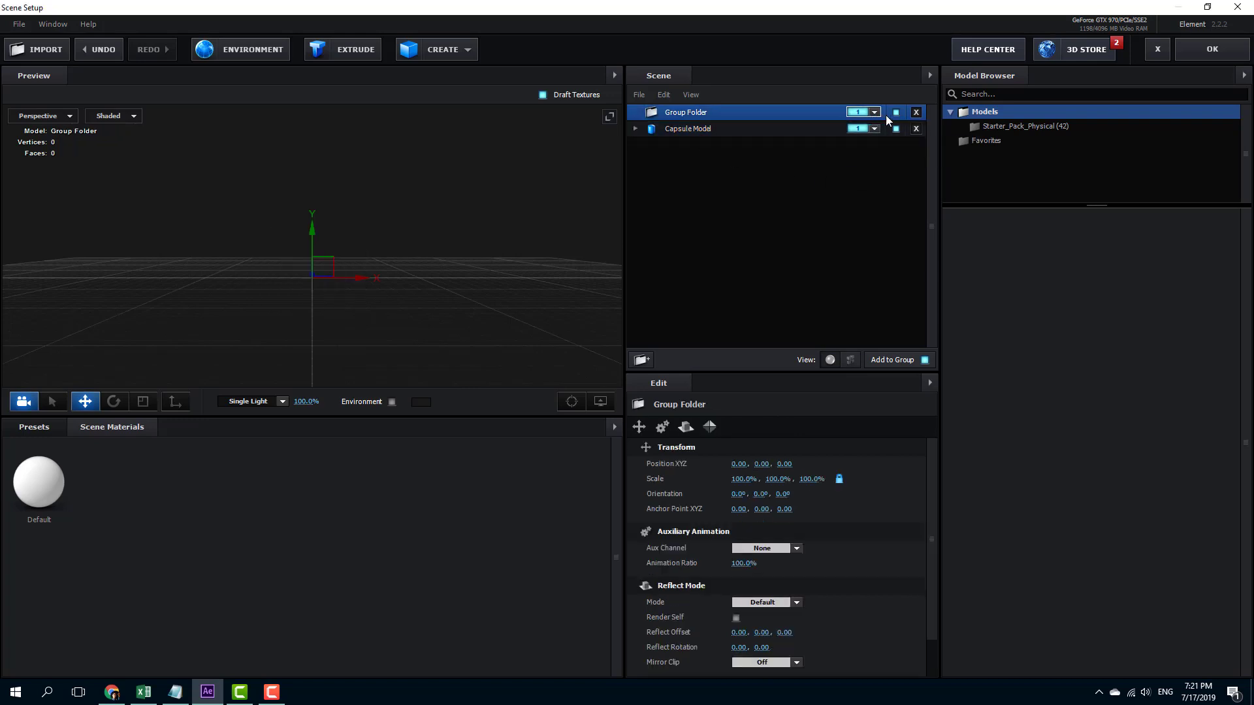
left_click(916, 113)
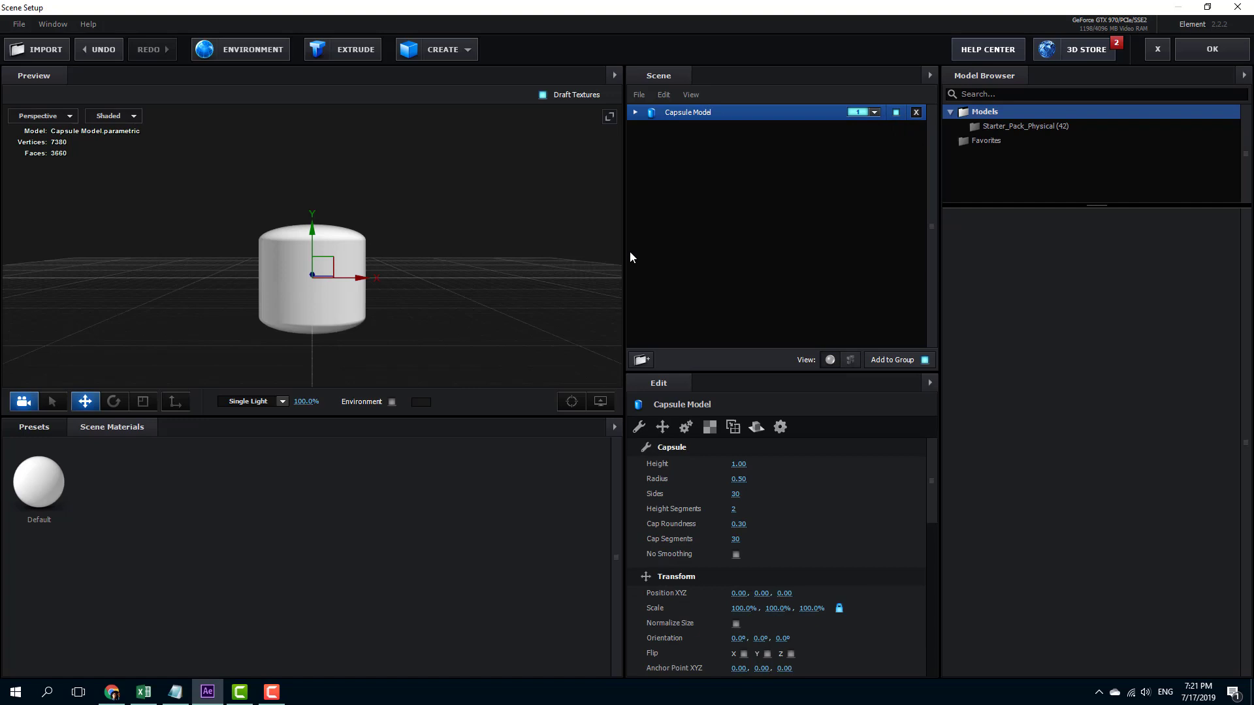
Step: Add the spray_can model from Starter_Pack_Physical and assign it to group 2
left_click(995, 128)
scroll(1130, 379, "down", 1)
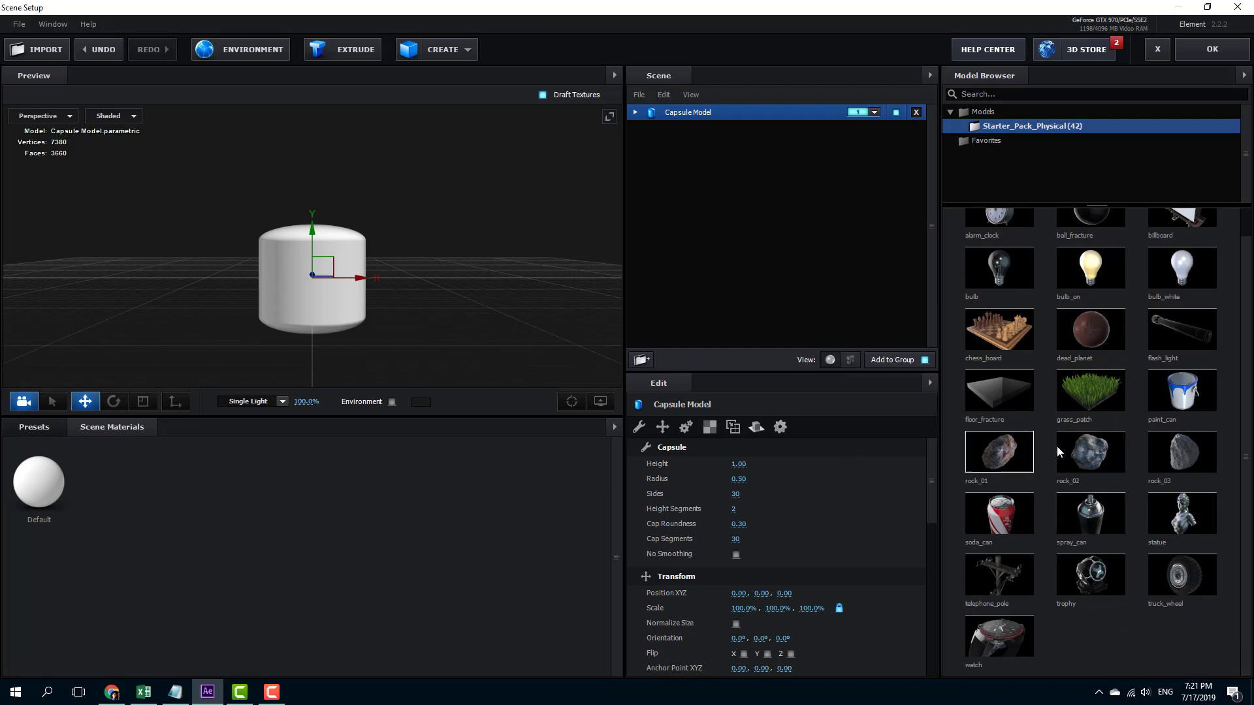
left_click(1100, 512)
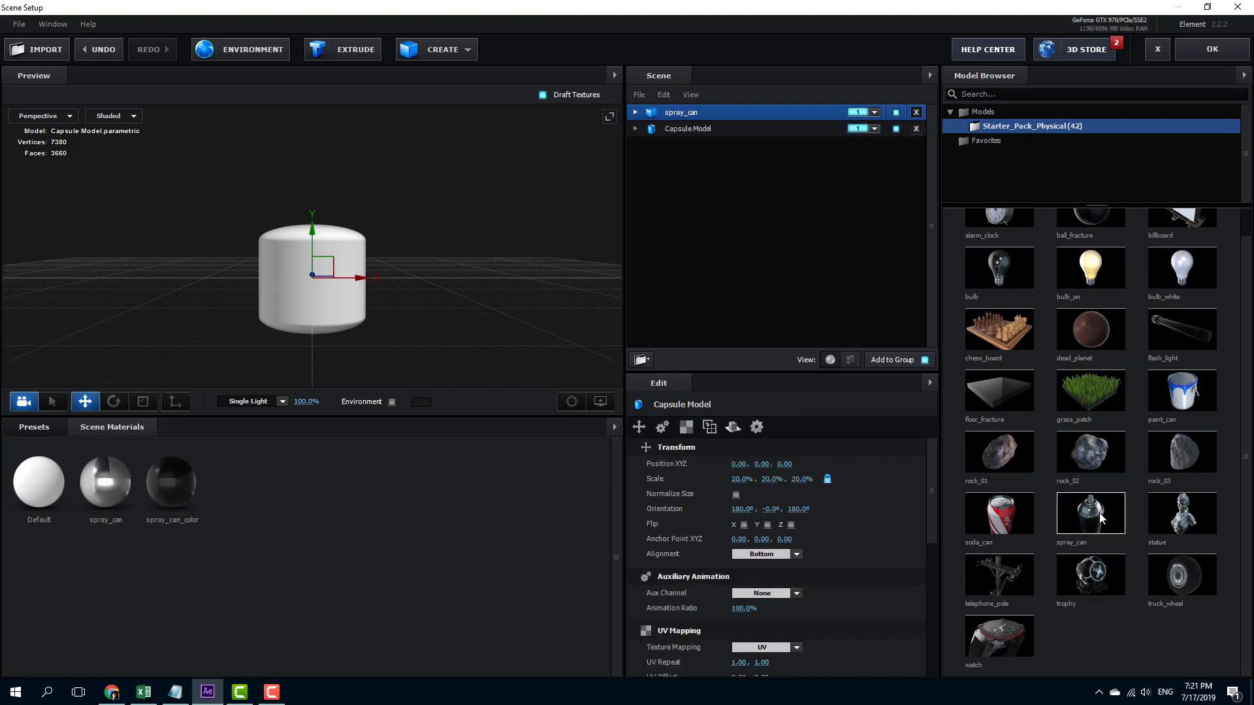
left_click(873, 113)
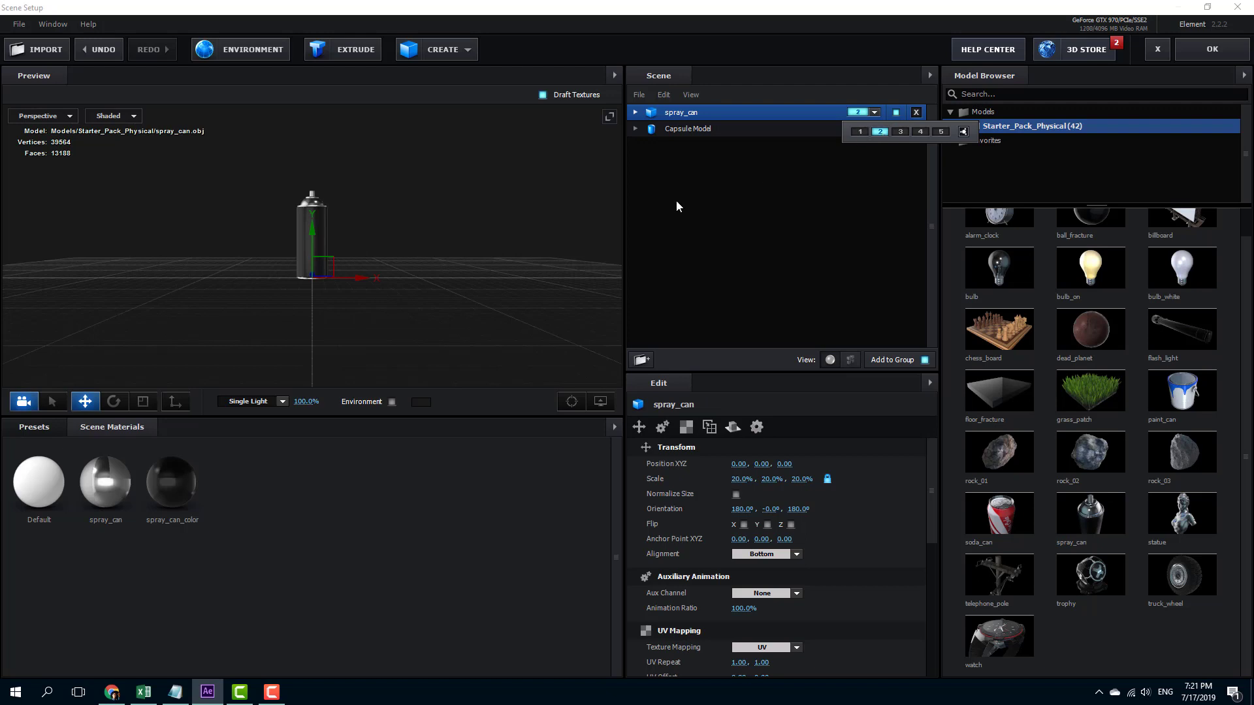
left_click(694, 128)
left_click(689, 114)
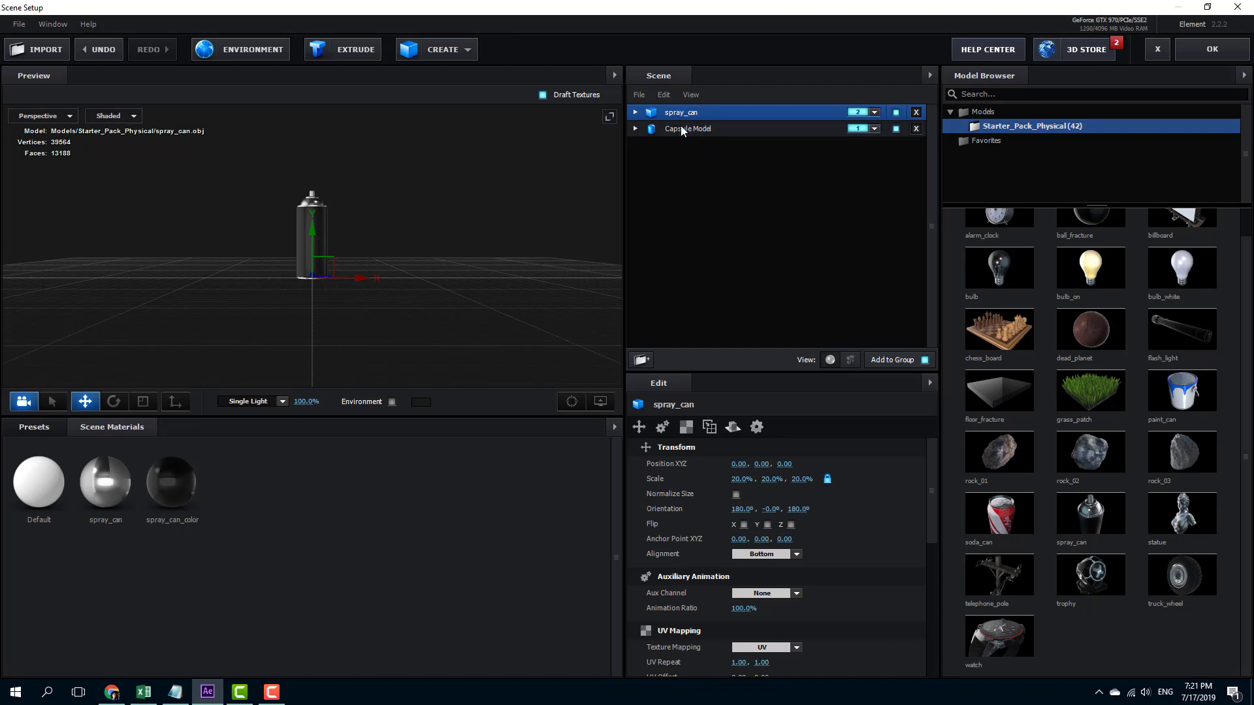
Step: Make the Capsule Model's Default material a matte shadow
left_click(691, 129)
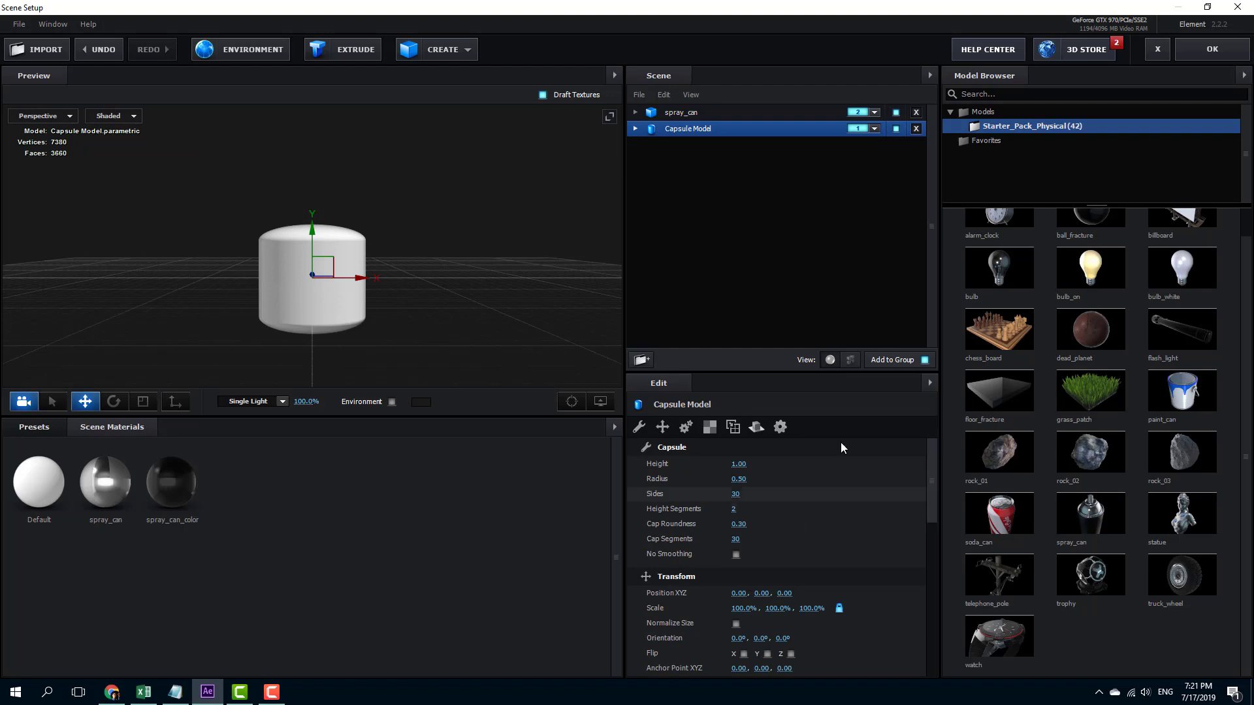
left_click_drag(932, 456, 929, 621)
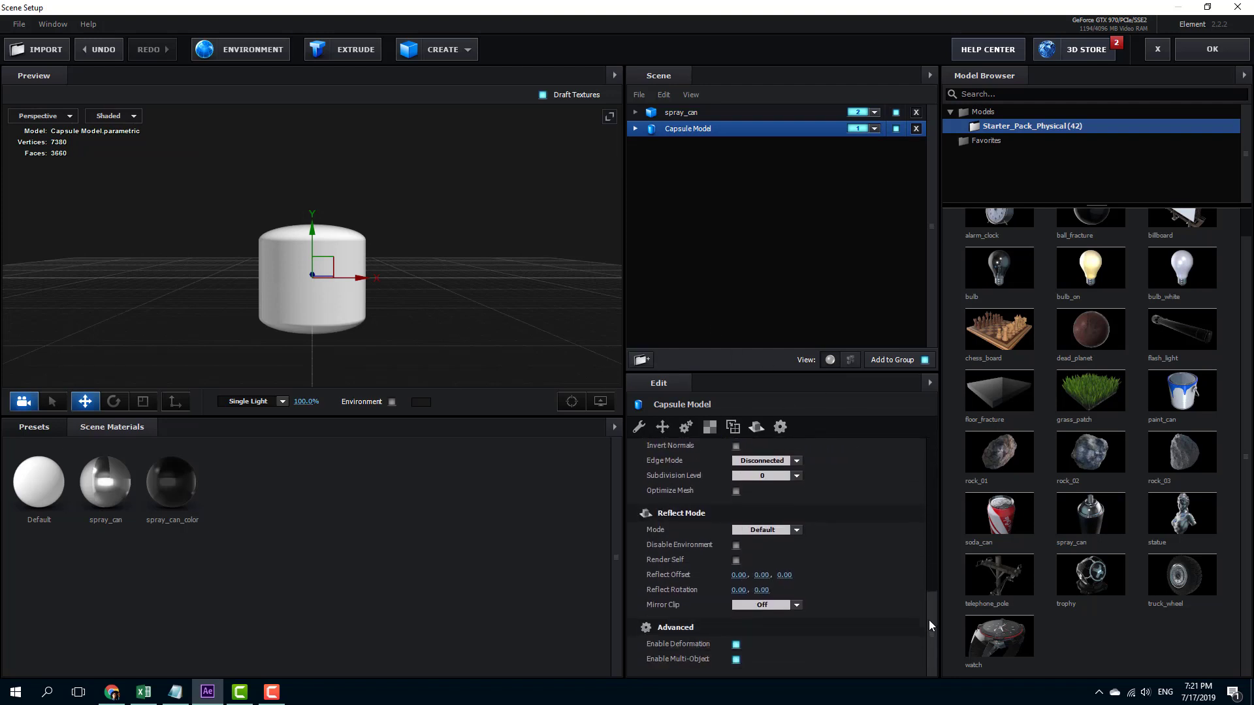
left_click(635, 129)
left_click(684, 148)
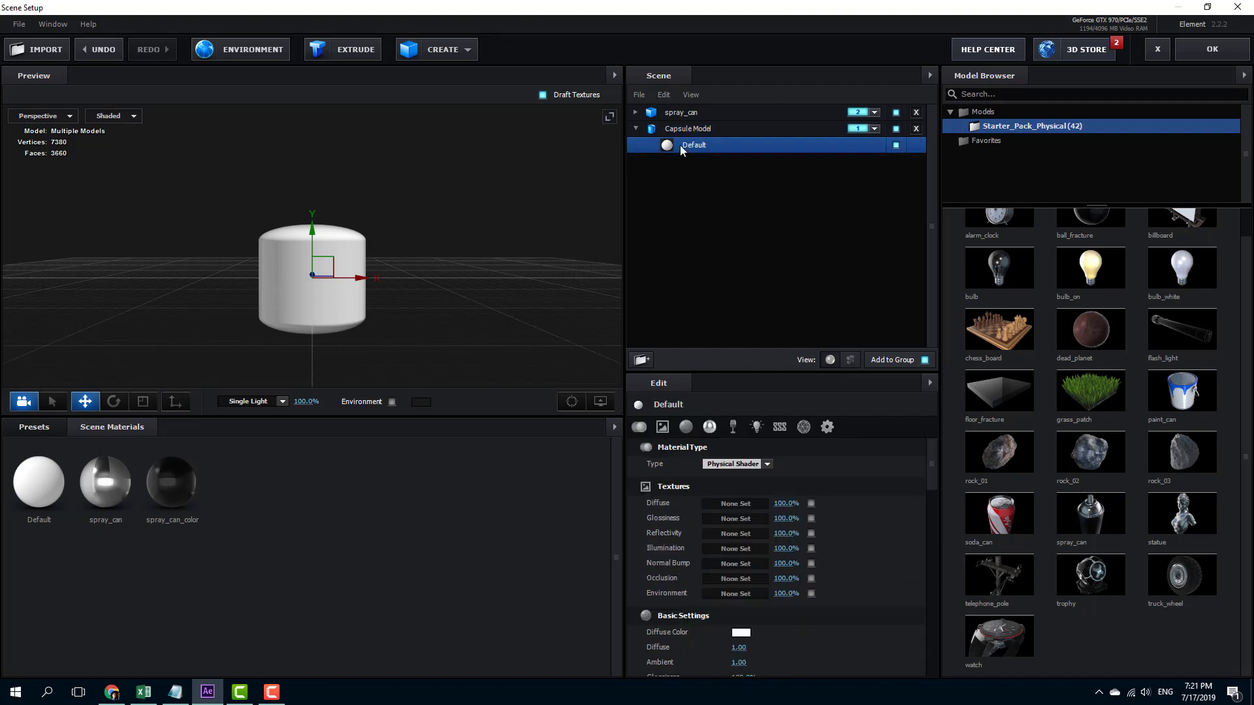
left_click_drag(938, 474, 929, 661)
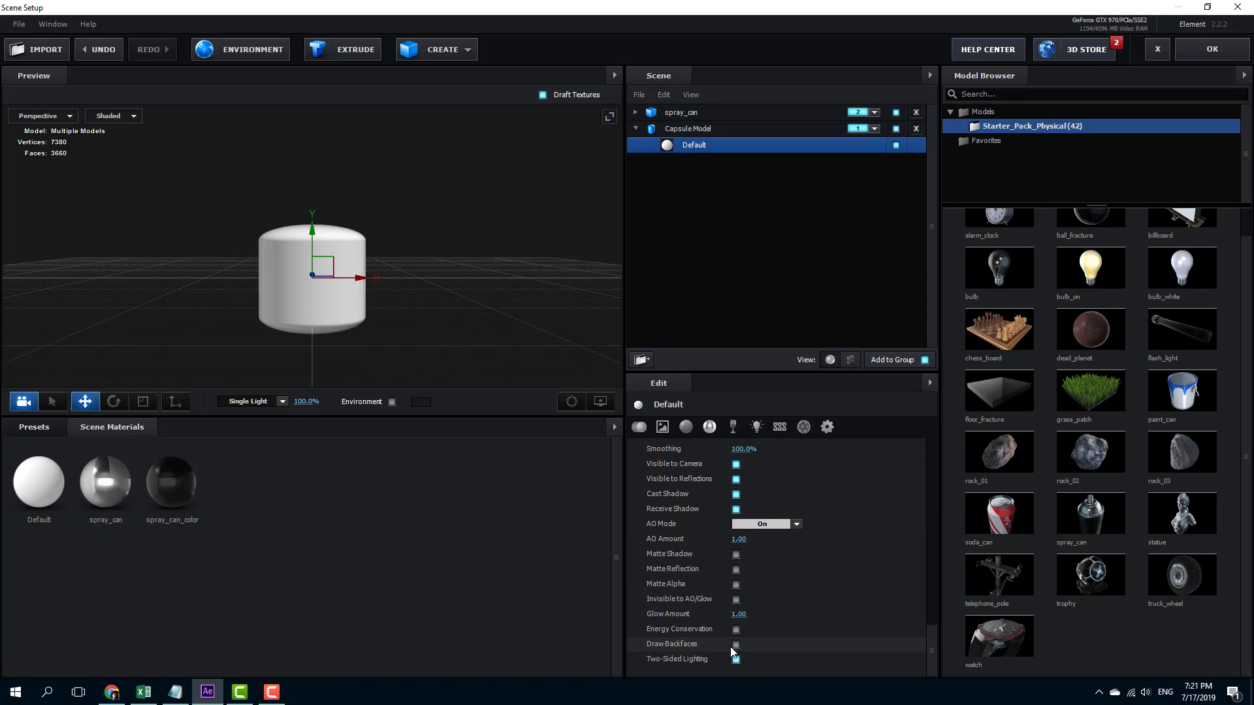
left_click(737, 555)
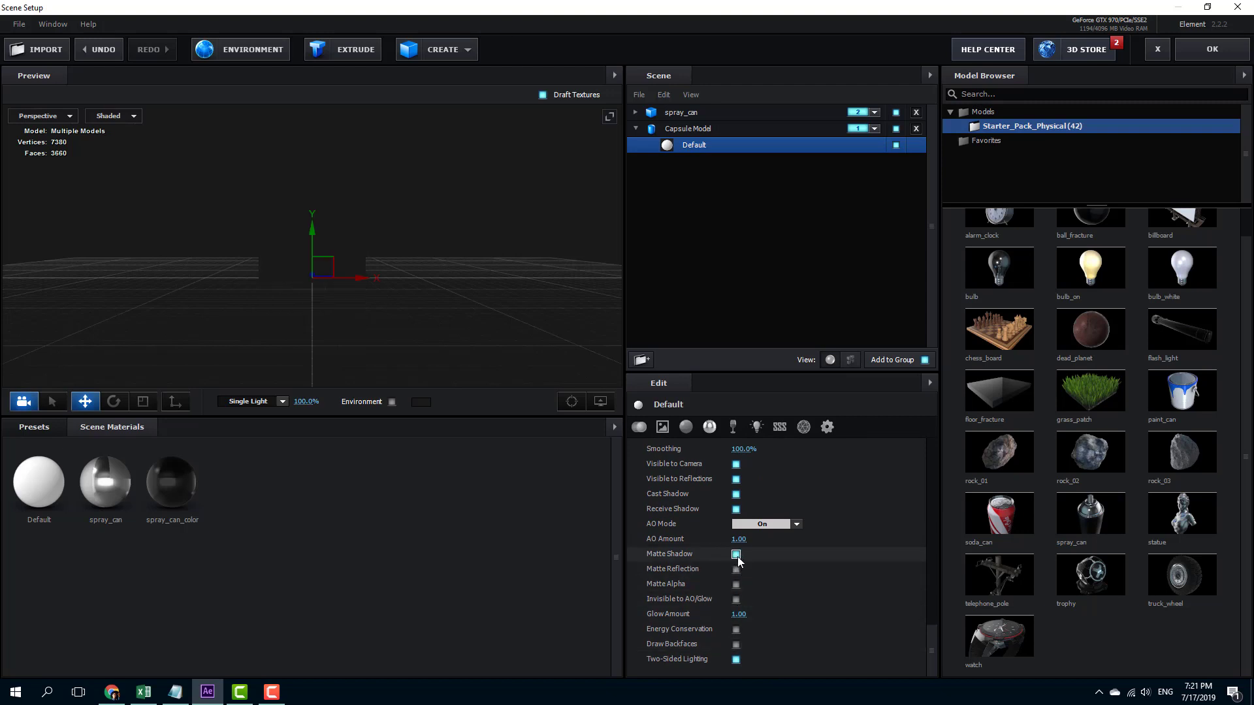
Step: Orbit the preview with the environment briefly shown, then reselect spray_can and Capsule Model
left_click_drag(406, 293, 275, 253)
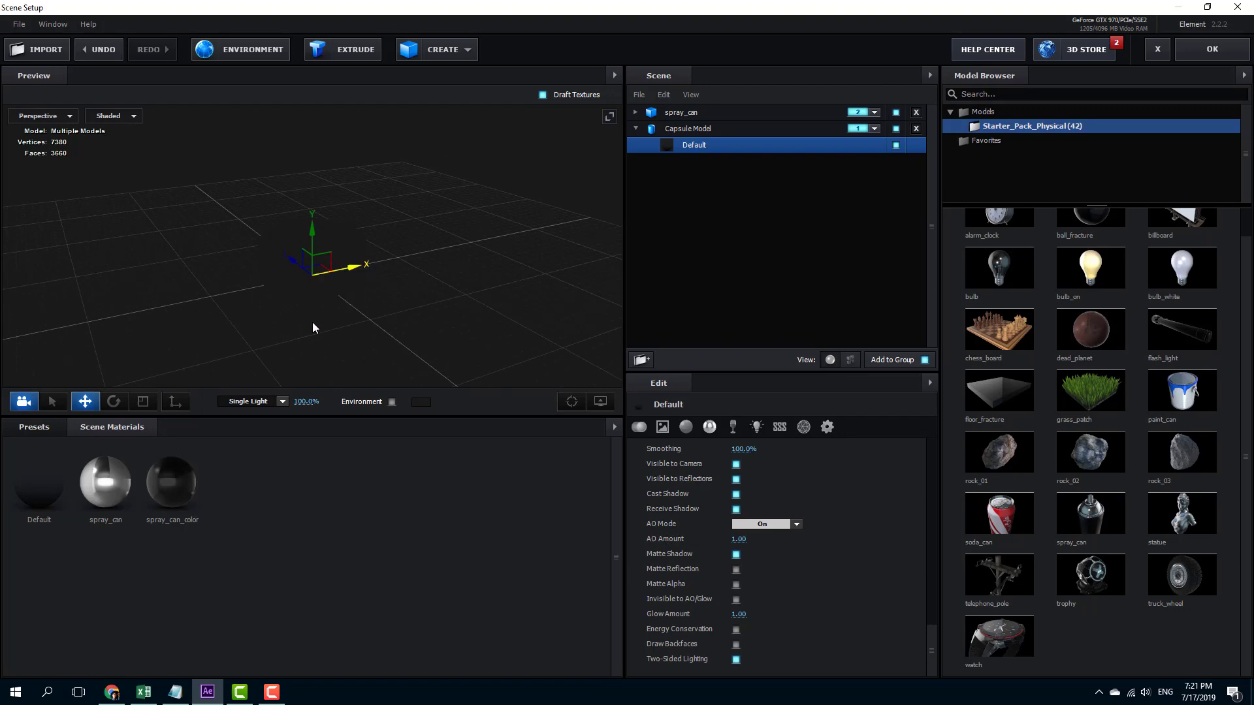
left_click(392, 401)
left_click_drag(383, 324, 341, 305)
left_click(392, 402)
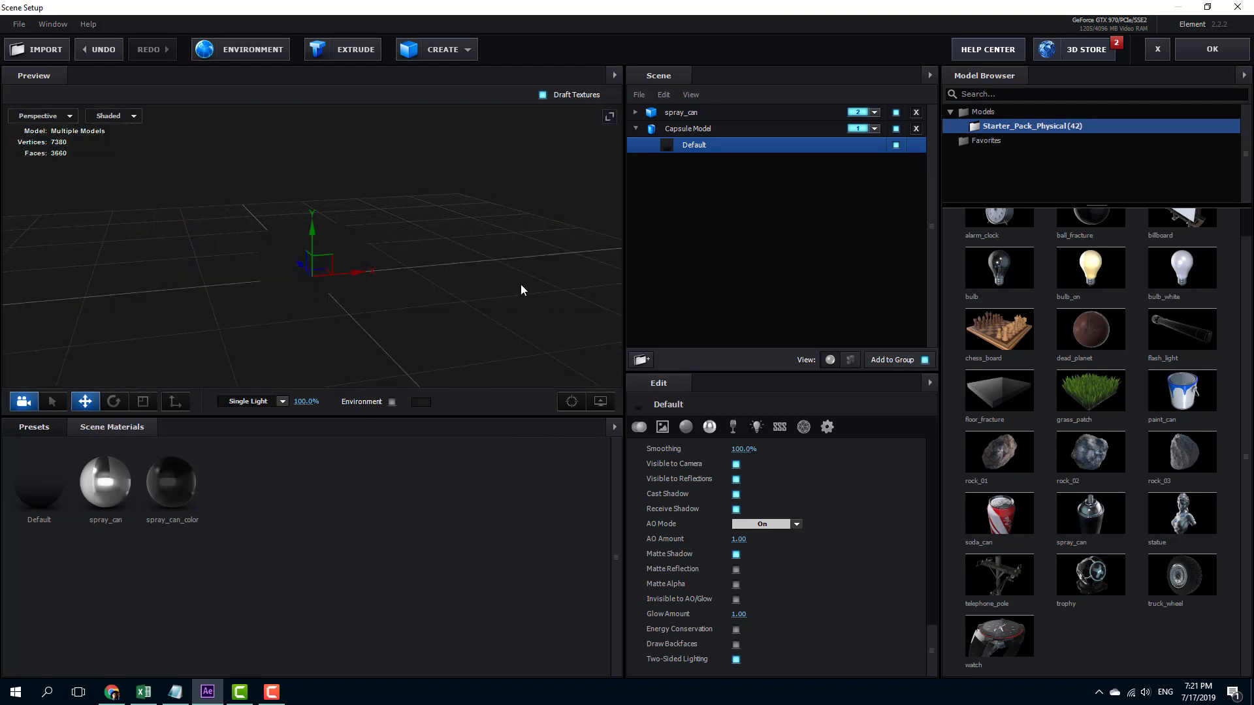
left_click(682, 115)
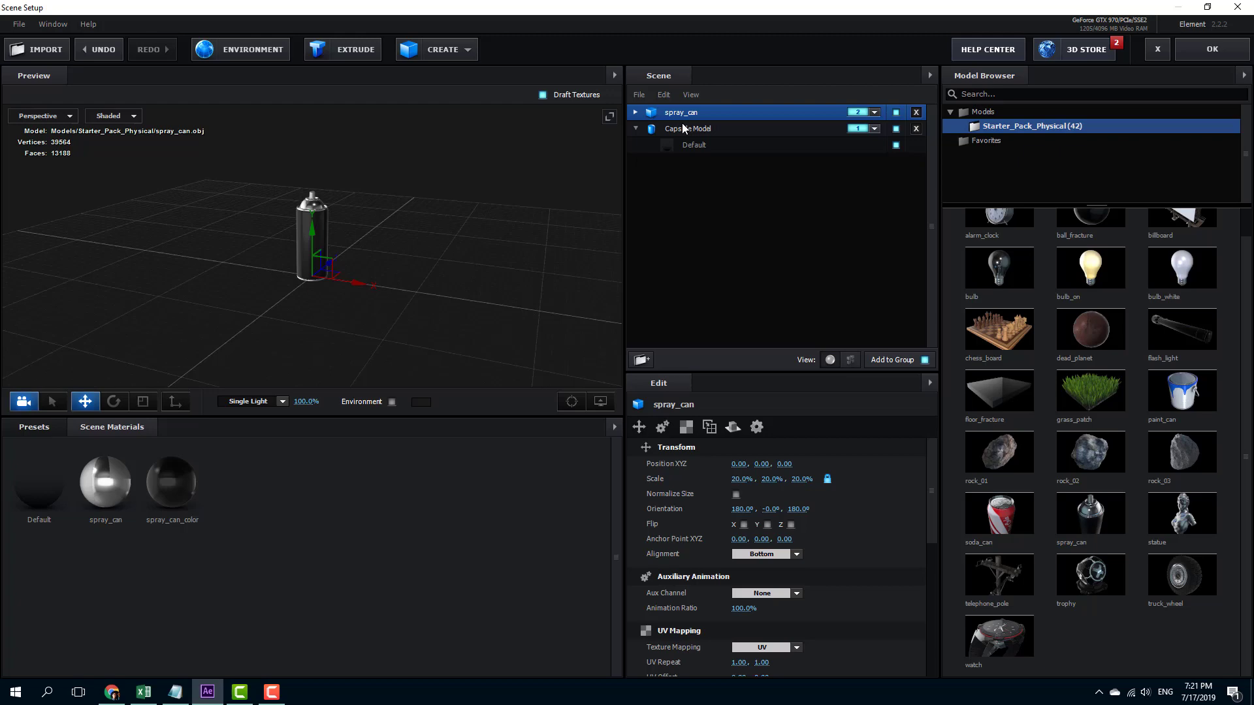
left_click(683, 129)
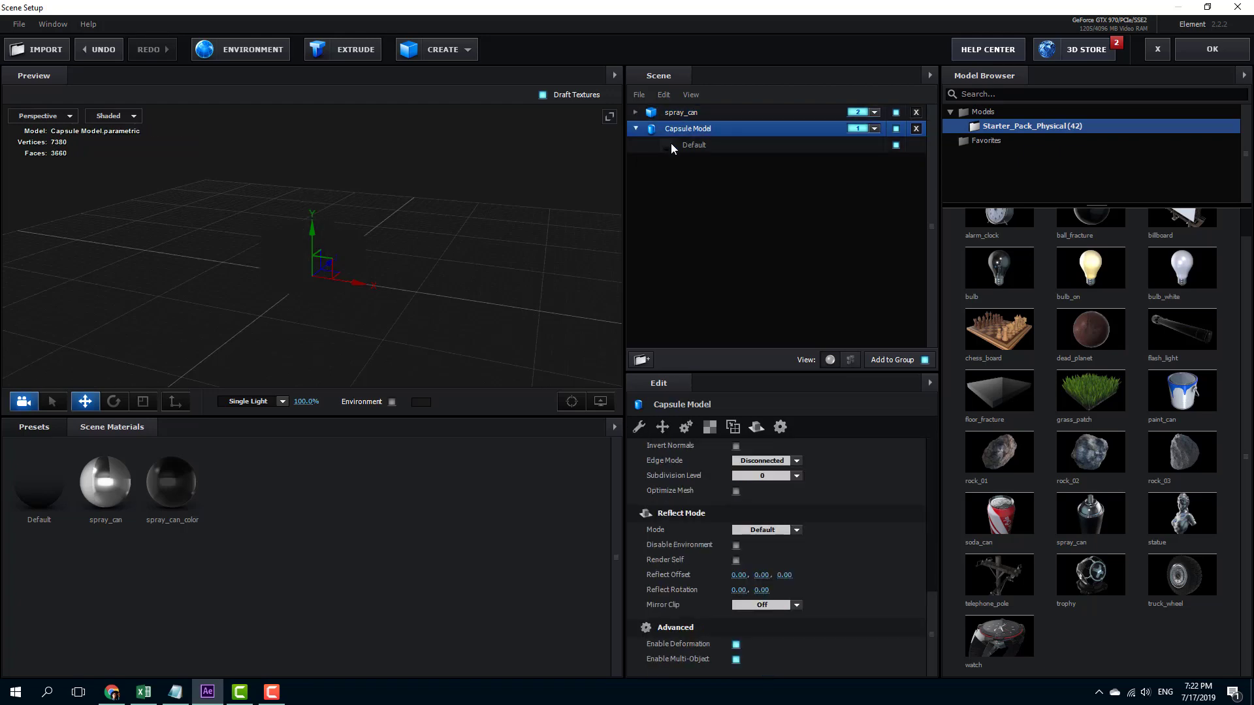
Step: Apply the 3D scene and reveal Group 2's Particle Replicator settings
left_click(1212, 49)
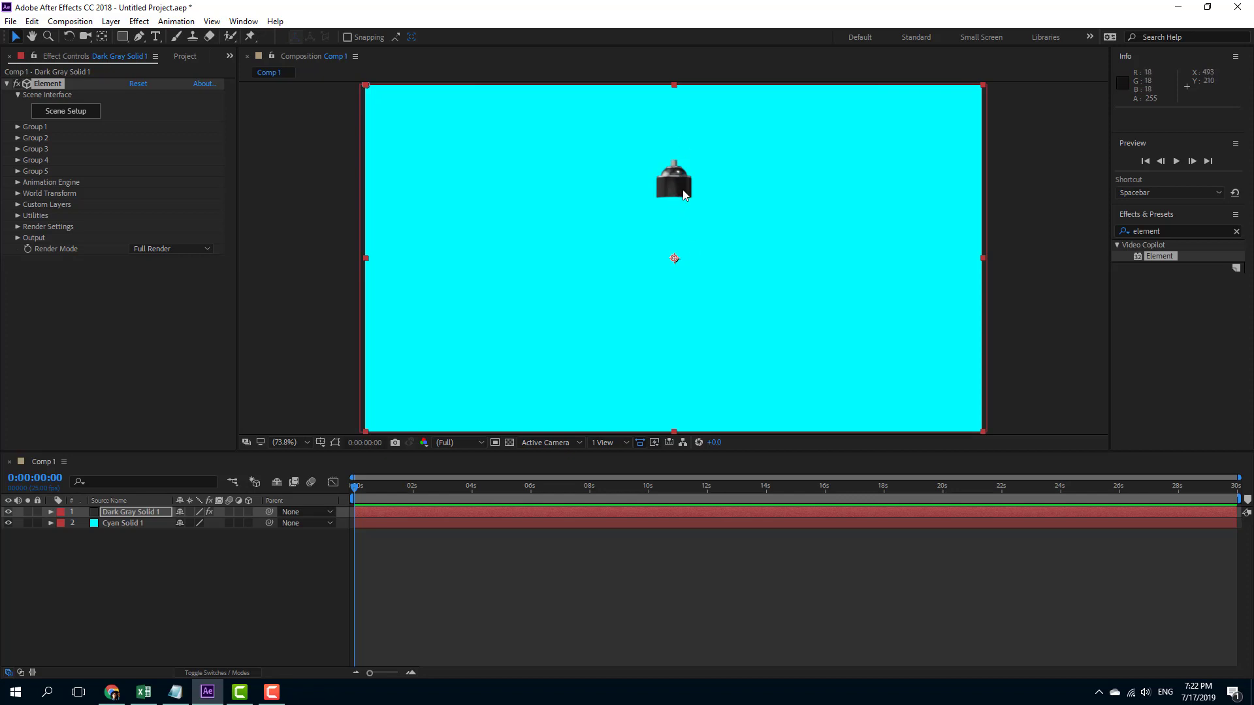
left_click(17, 126)
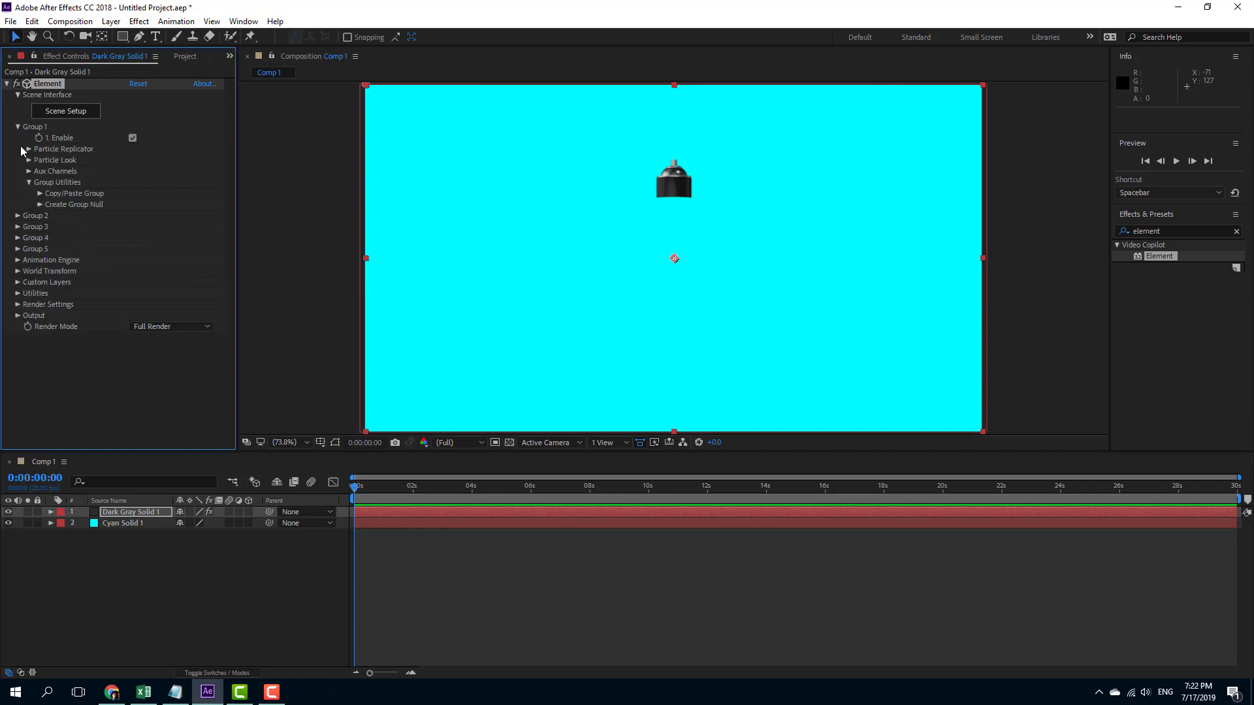
left_click(18, 216)
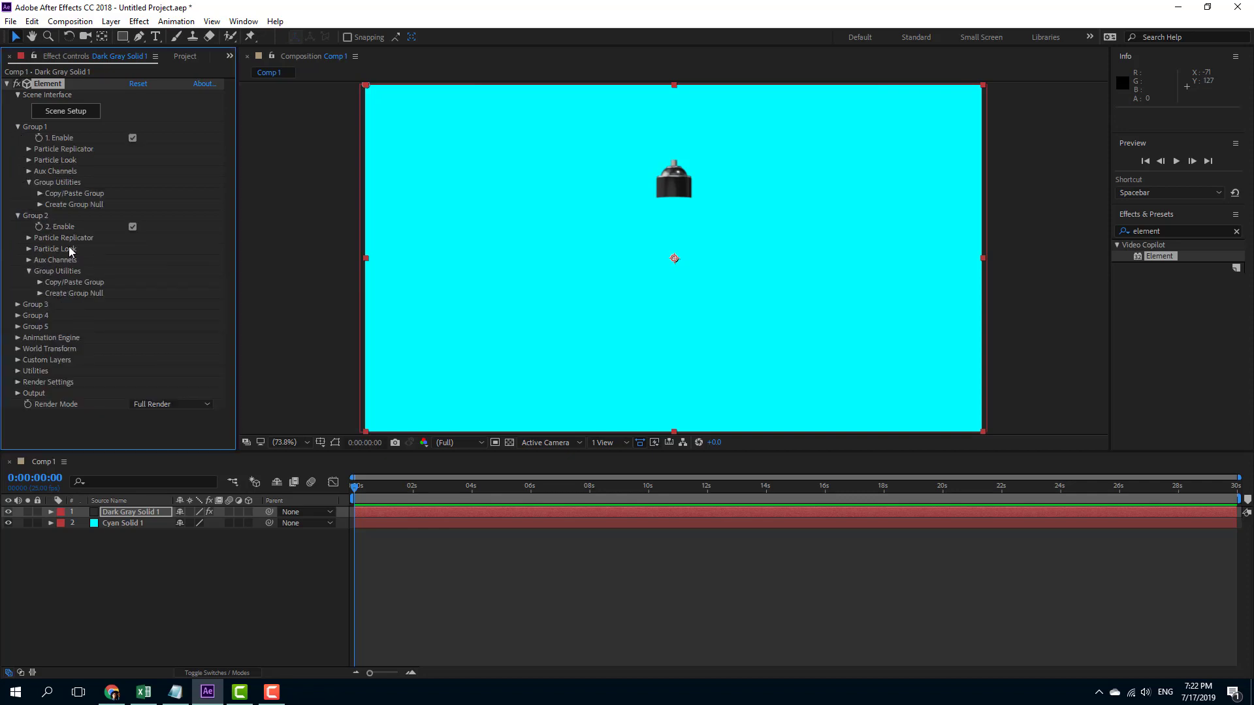
left_click(29, 238)
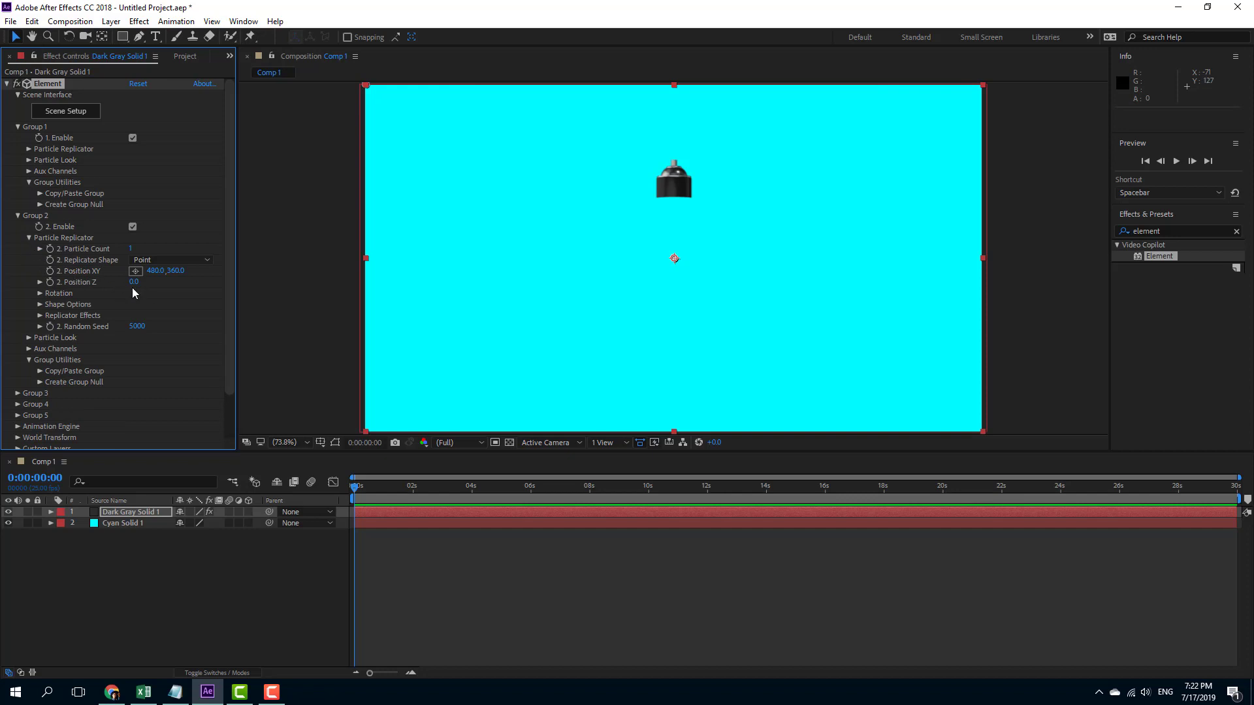
Step: Set Group 2's Position XY to 472, 415 and Position Z to -200
mouse_move(134, 283)
left_mouse_down()
mouse_move(175, 288)
mouse_move(125, 299)
left_mouse_up()
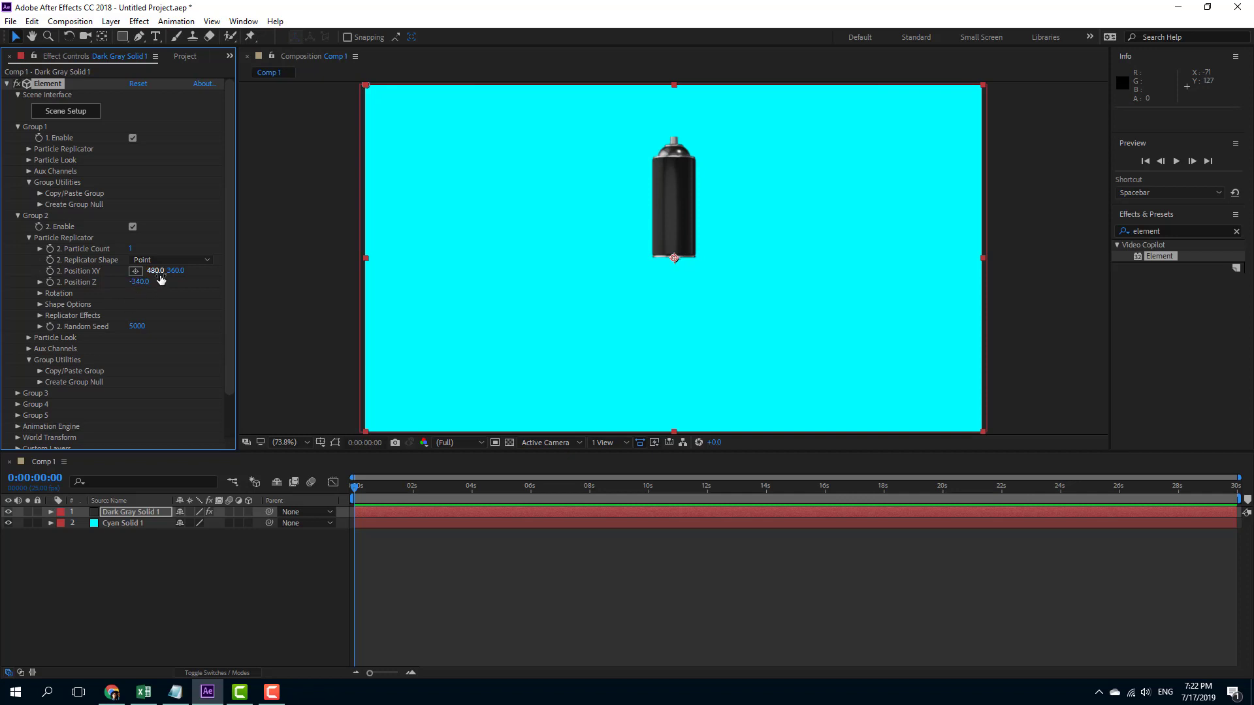
mouse_move(155, 270)
left_mouse_down()
mouse_move(205, 275)
mouse_move(140, 285)
mouse_move(178, 290)
left_mouse_up()
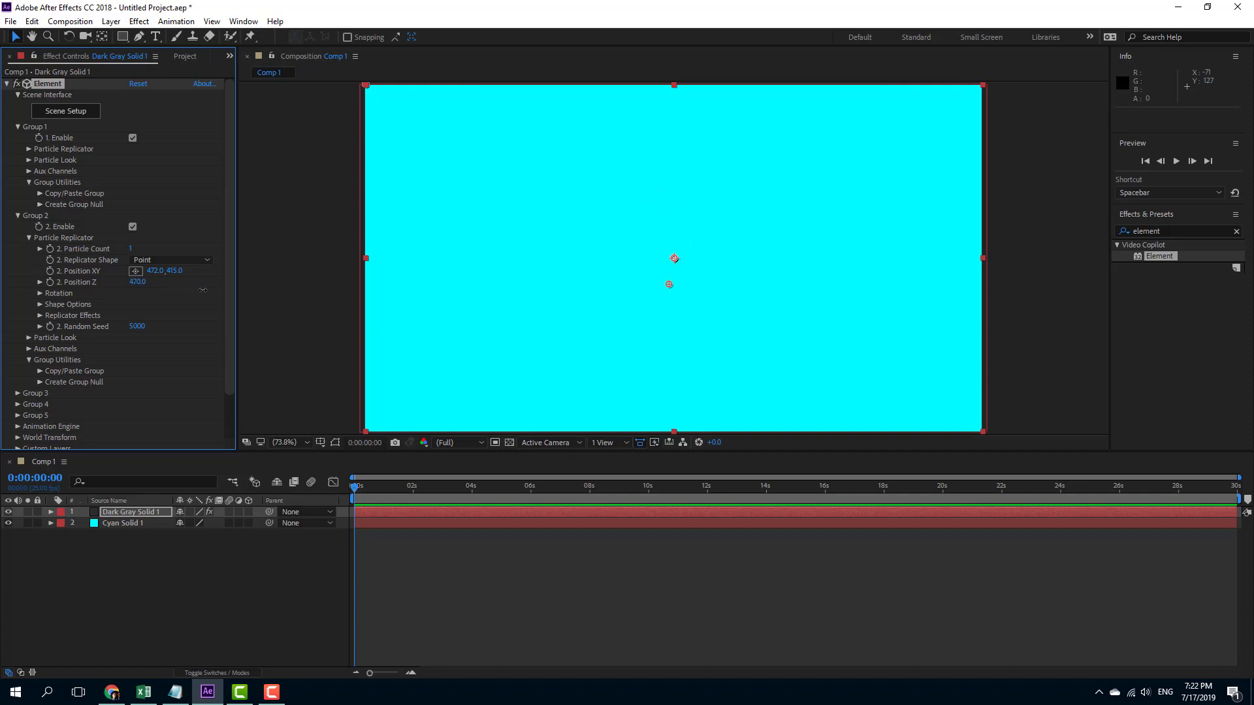
mouse_move(176, 292)
left_mouse_down()
mouse_move(92, 295)
mouse_move(279, 287)
left_mouse_up()
left_click_drag(168, 295, 148, 297)
Step: Add a new shape layer and place it below Dark Gray Solid 1
left_click(155, 569)
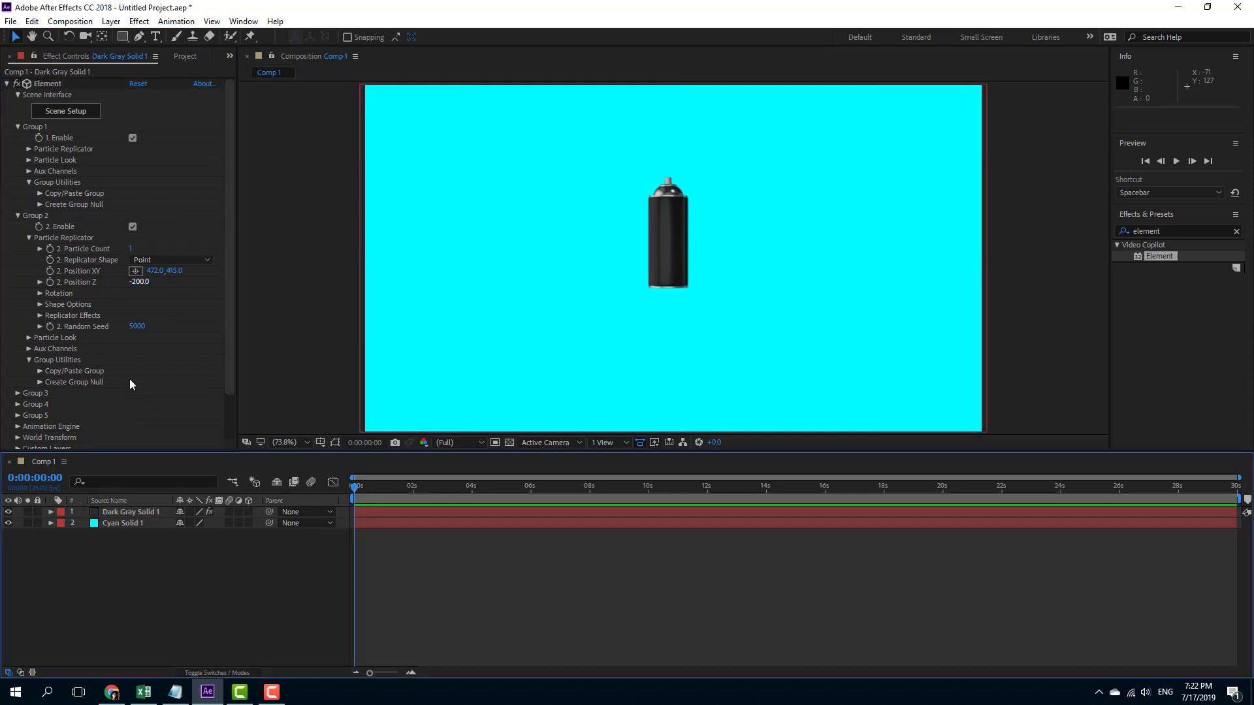
right_click(145, 577)
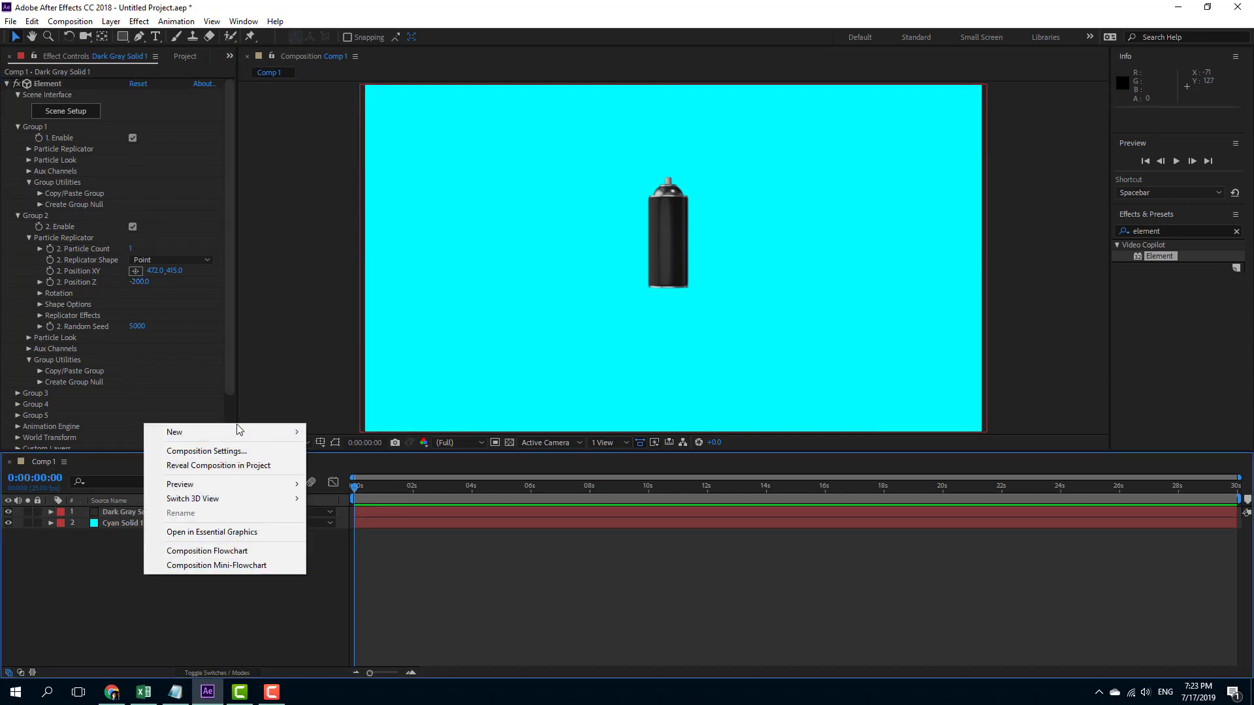
mouse_move(239, 431)
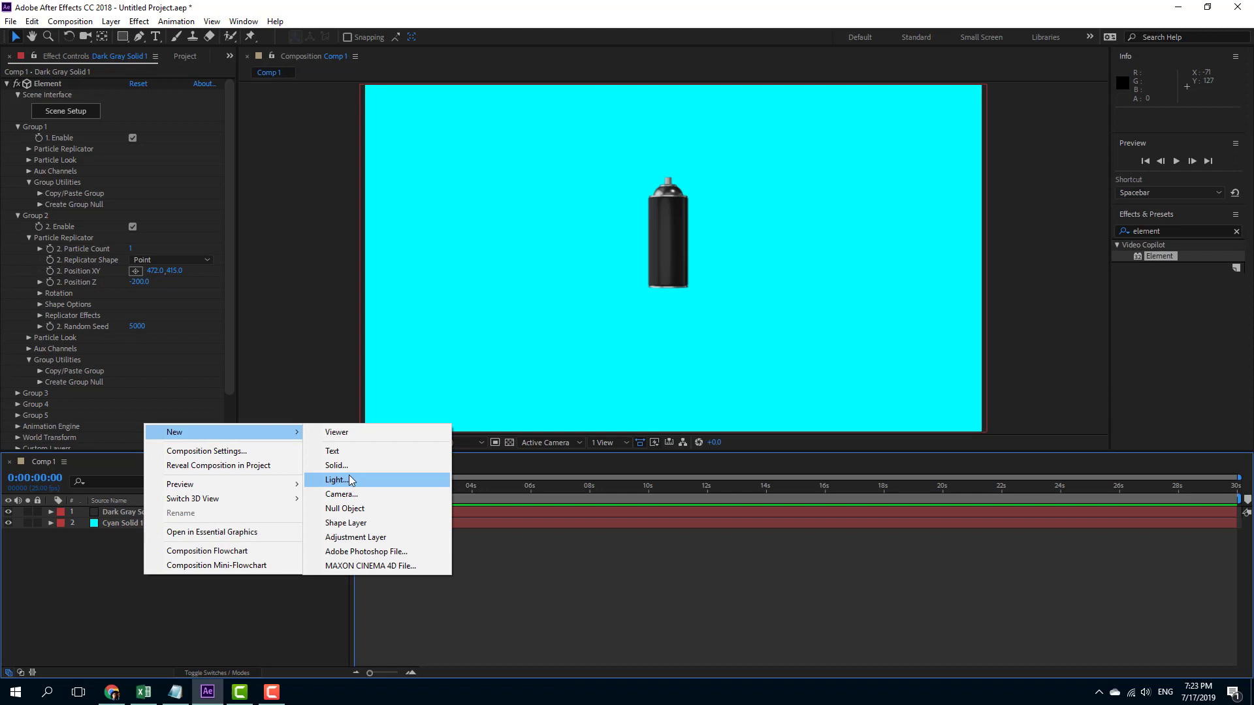
left_click(358, 523)
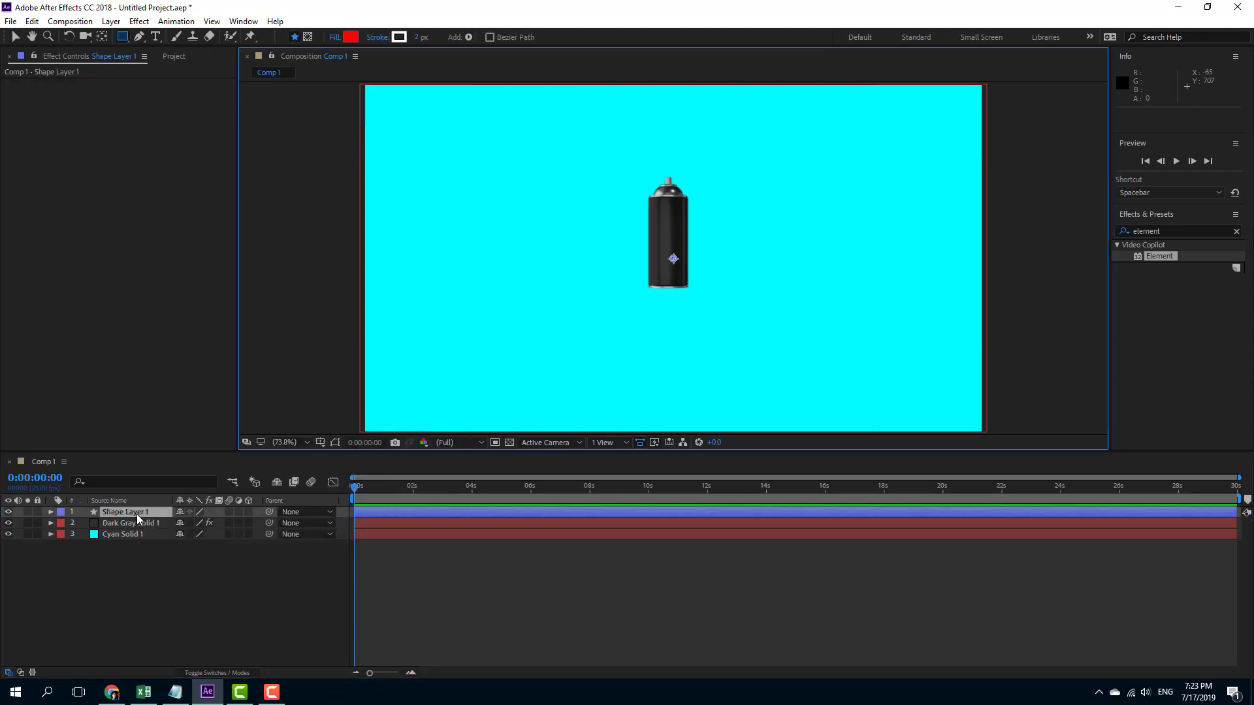
left_click_drag(136, 514, 139, 529)
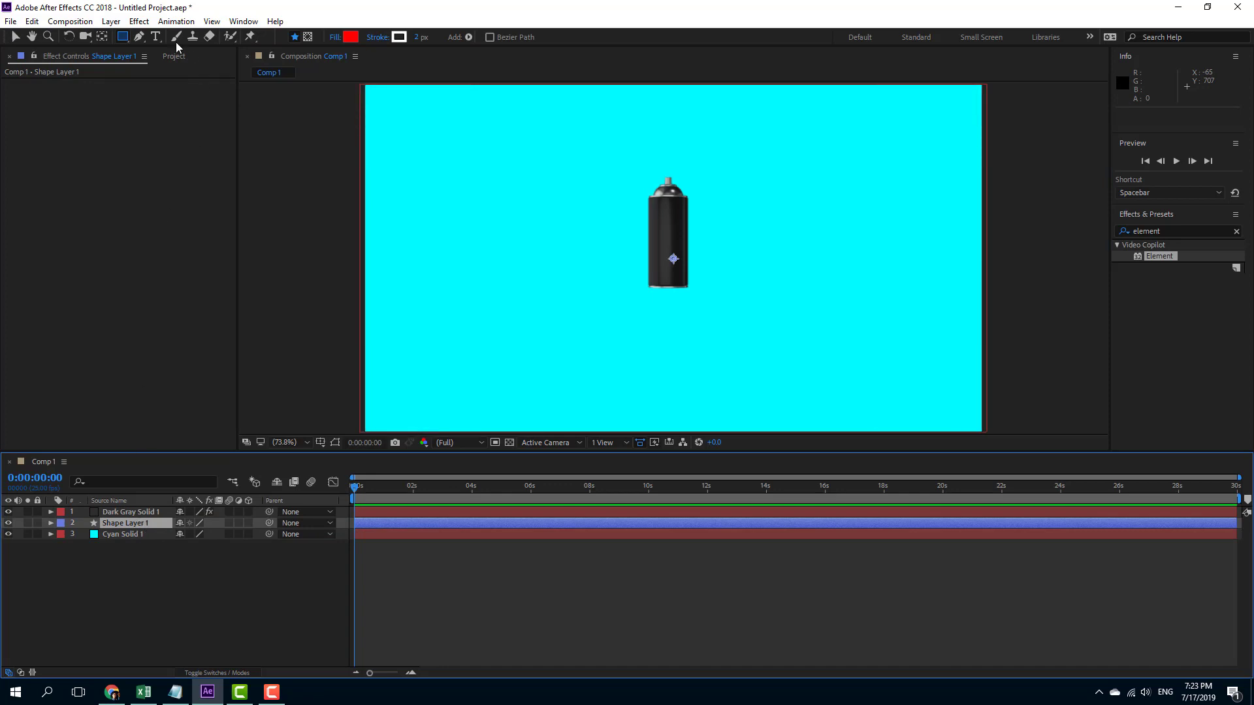
Step: Draw a red star with the Star Tool over the spray can
left_click_drag(129, 41, 199, 105)
left_click_drag(661, 241, 661, 201)
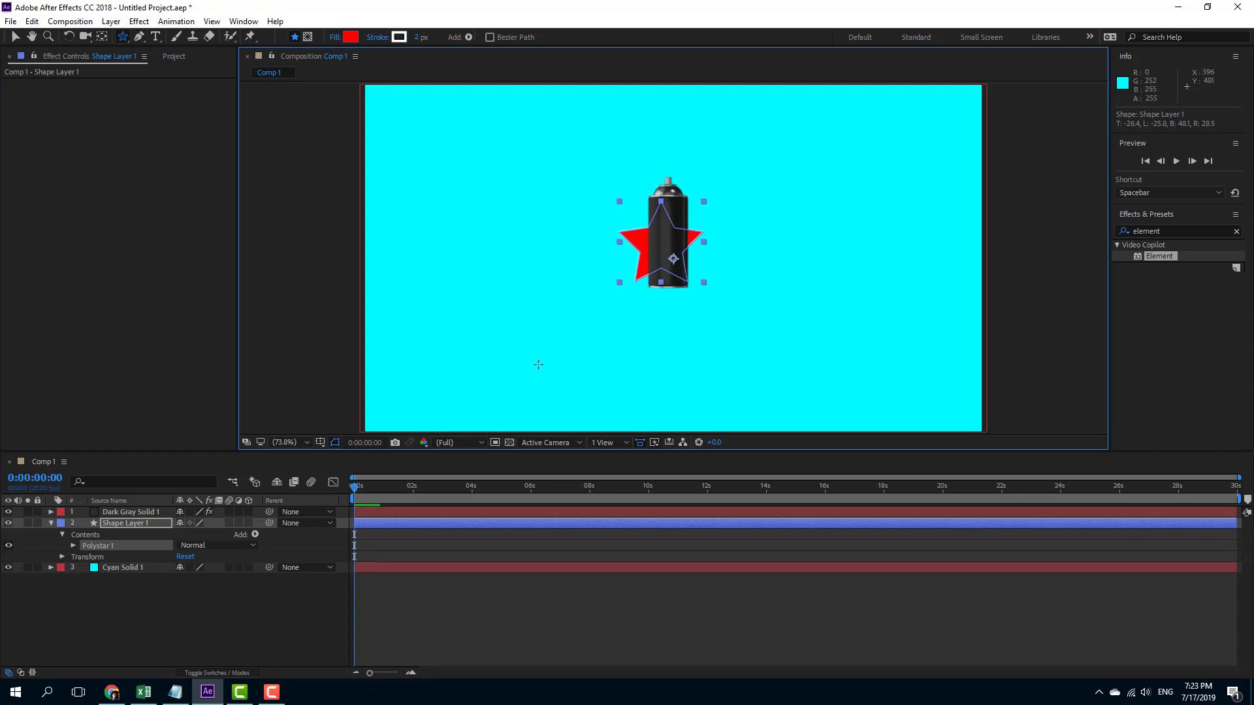
left_click(366, 531)
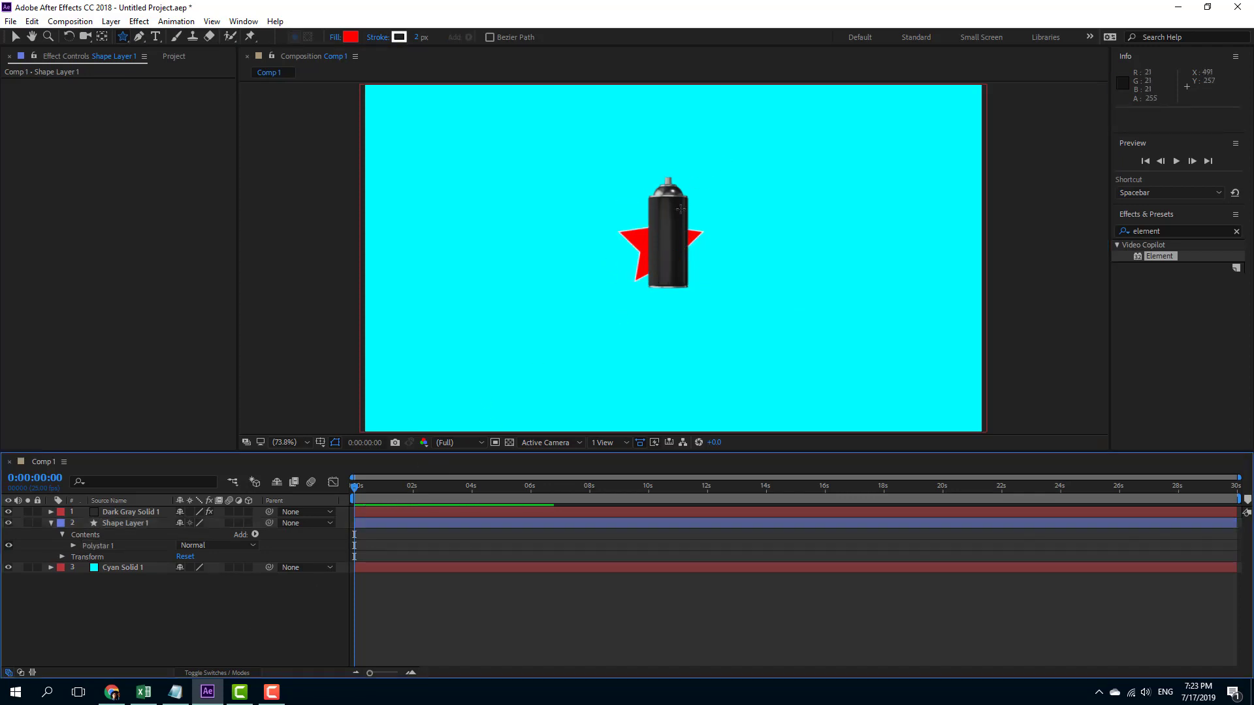
left_click(131, 524)
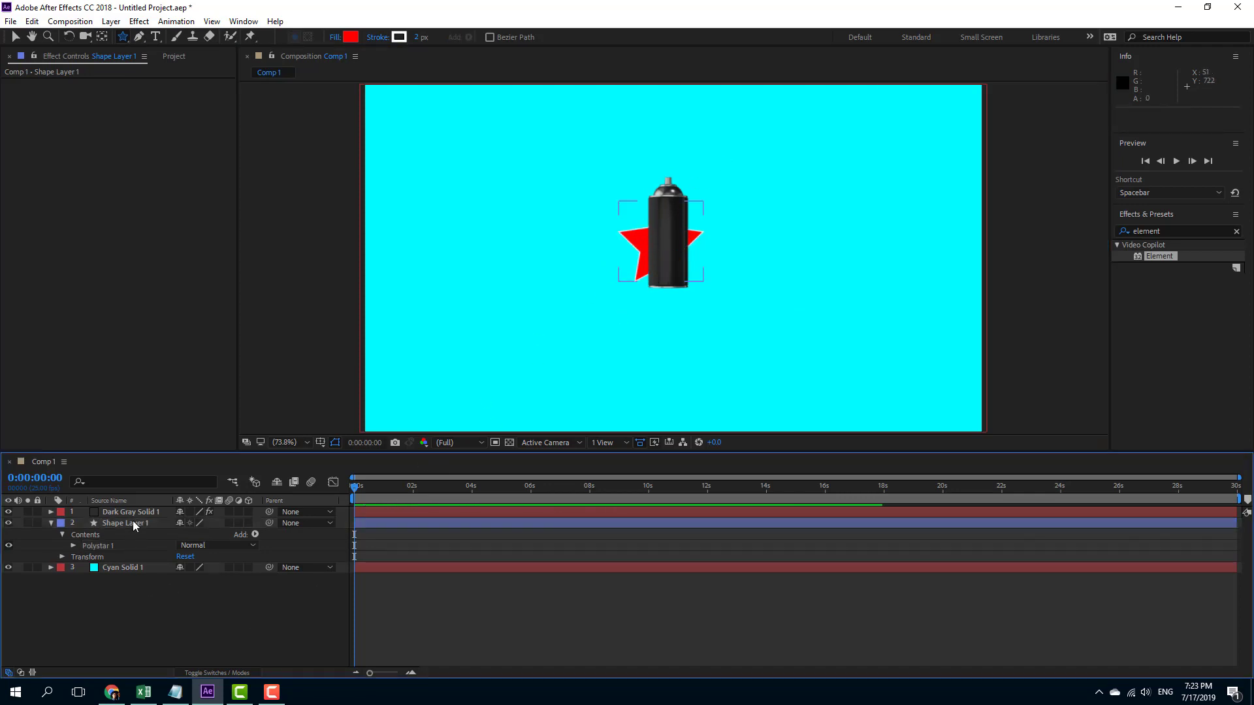
Step: On Dark Gray Solid 1, push Group 2's Position Z back to -80
left_click(131, 512)
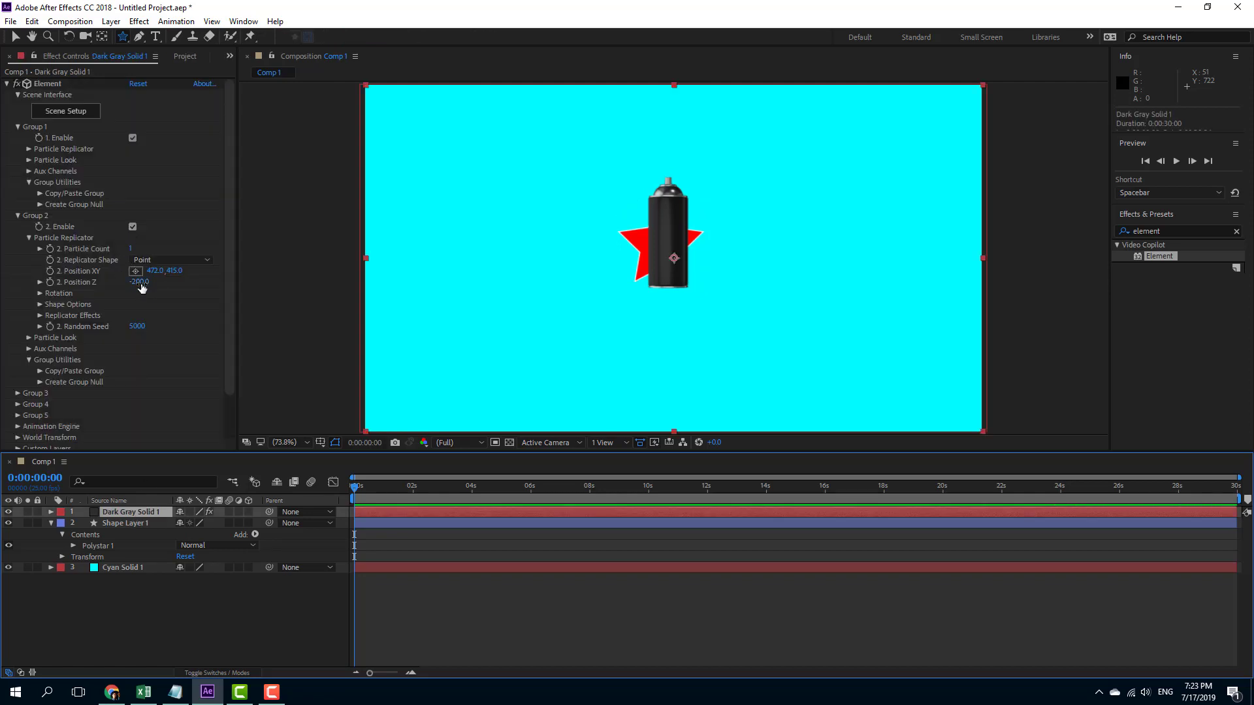
mouse_move(142, 288)
left_mouse_down()
mouse_move(153, 286)
mouse_move(148, 302)
left_mouse_up()
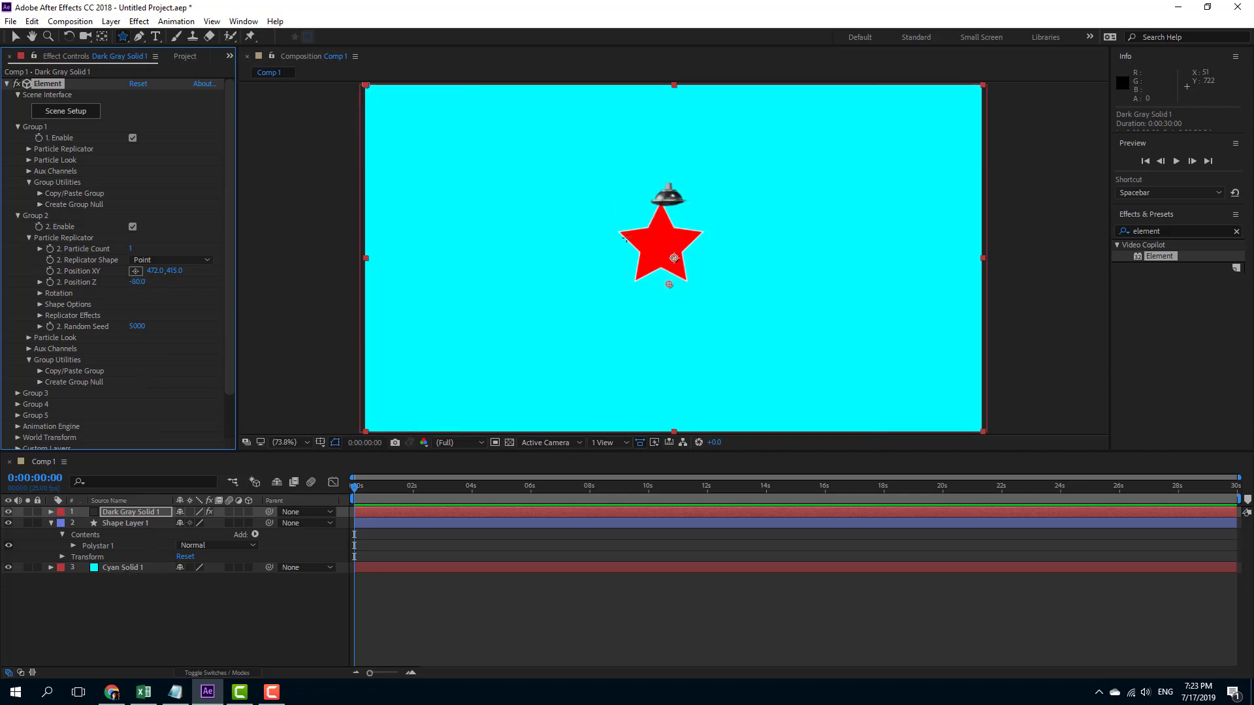